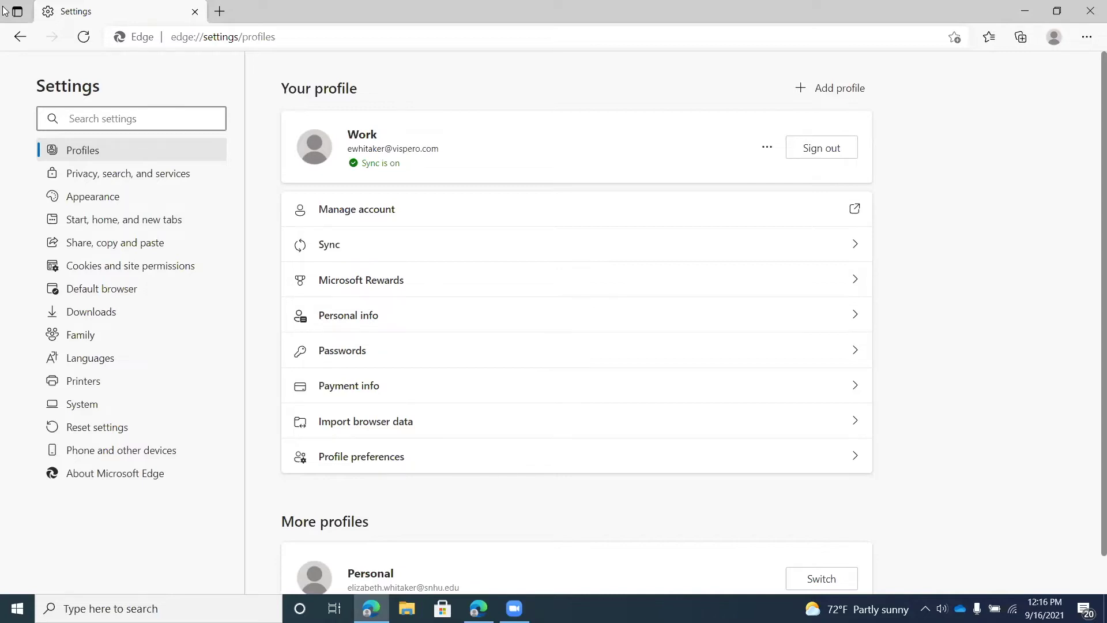
# Open a new tab and go to audible.com
pyautogui.hotkey('ctrl', 't')
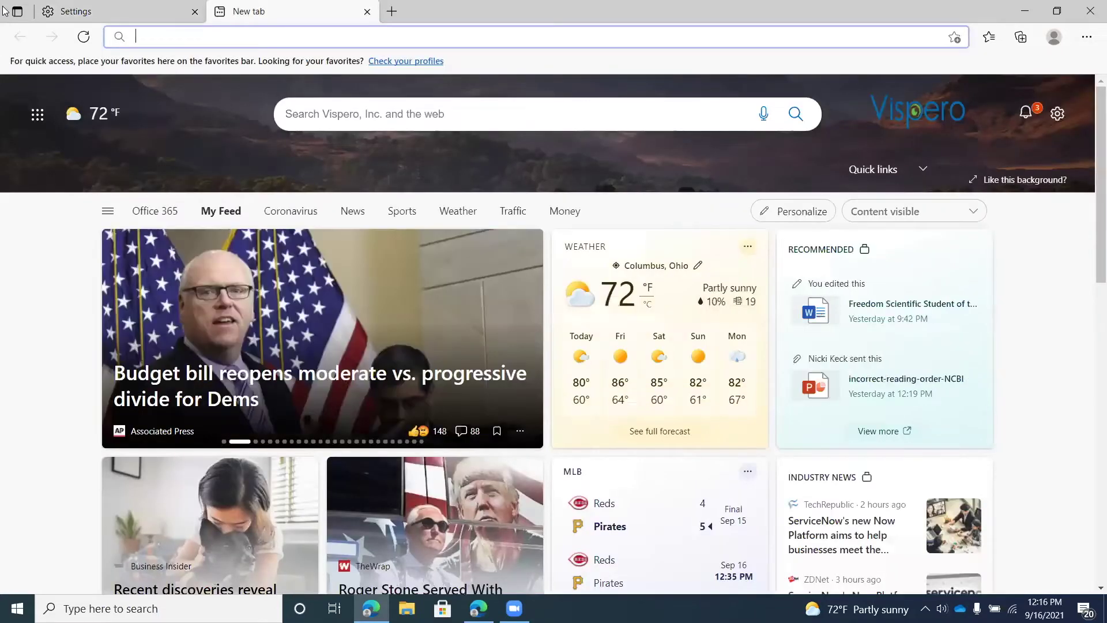
pyautogui.write('dubi')
pyautogui.press('BackSpace')
pyautogui.press('BackSpace')
pyautogui.press('BackSpace')
pyautogui.press('BackSpace')
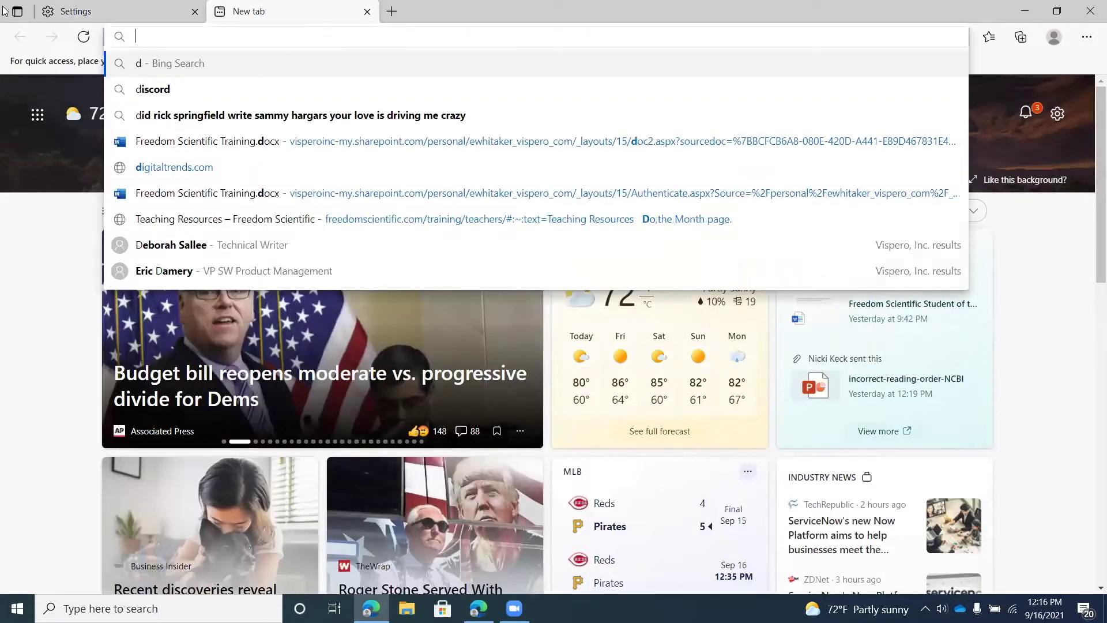
pyautogui.write('audible.com')
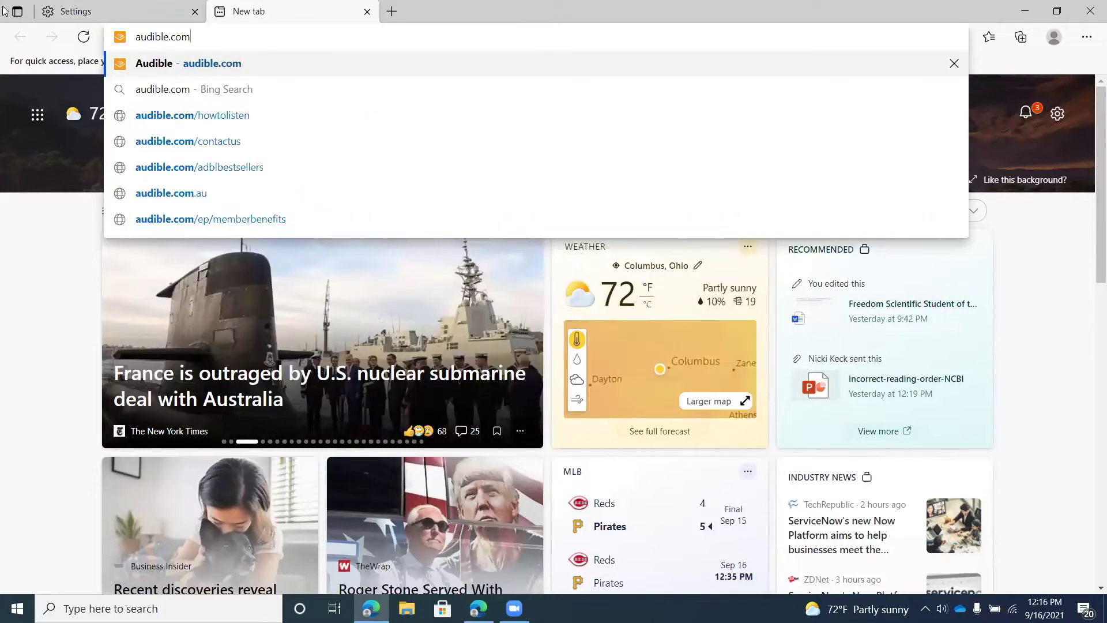
pyautogui.press('Return')
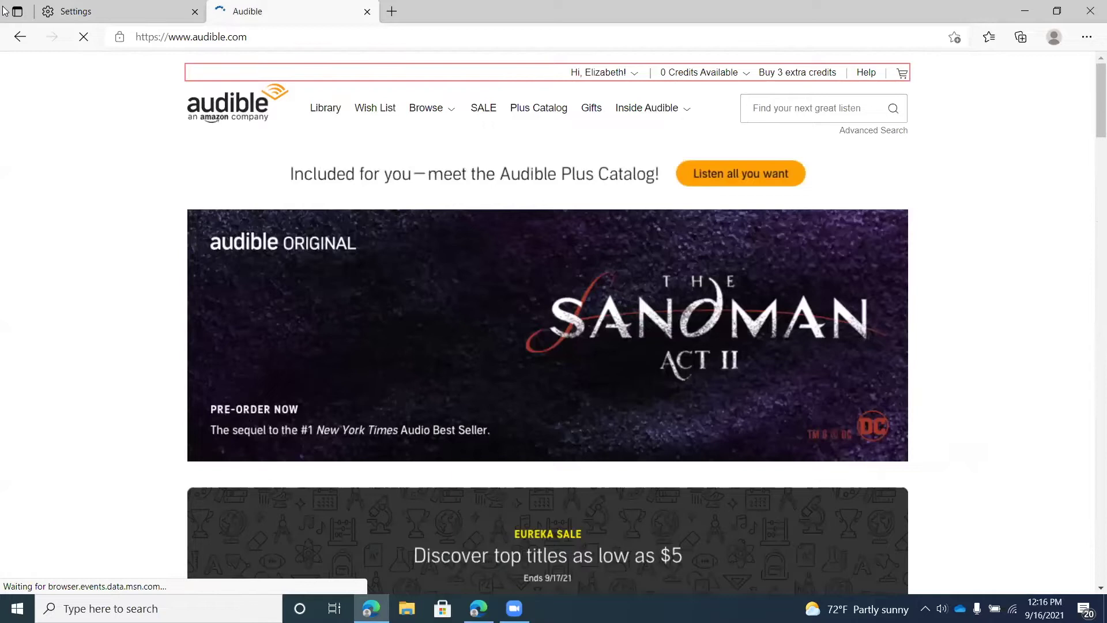
# Sign out of Audible from the account menu in the page header
pyautogui.press('Tab')
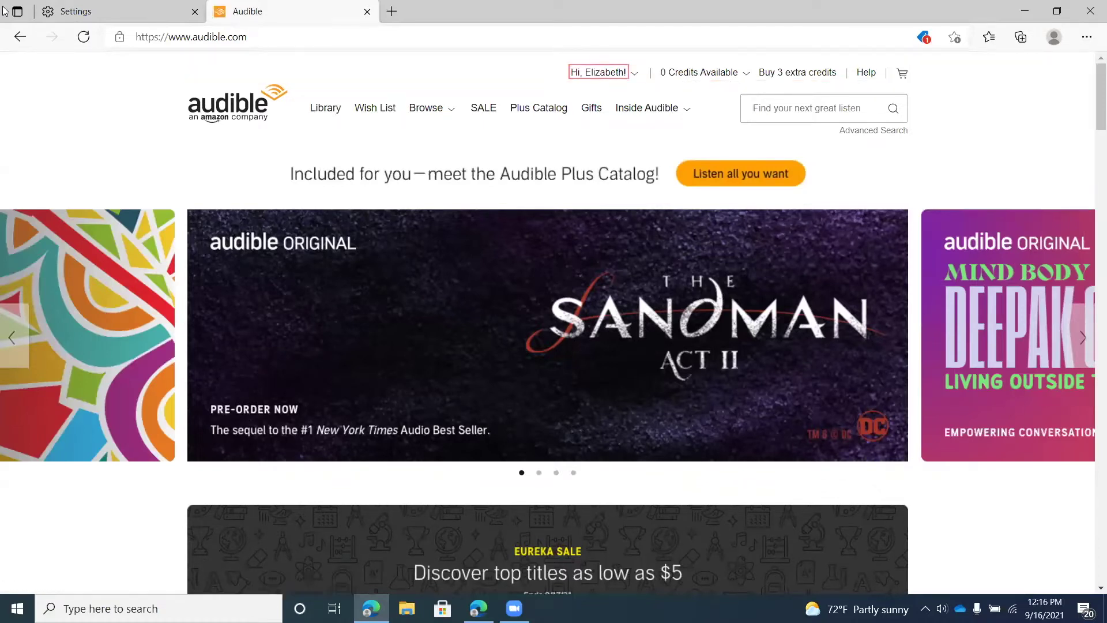
pyautogui.press('Return')
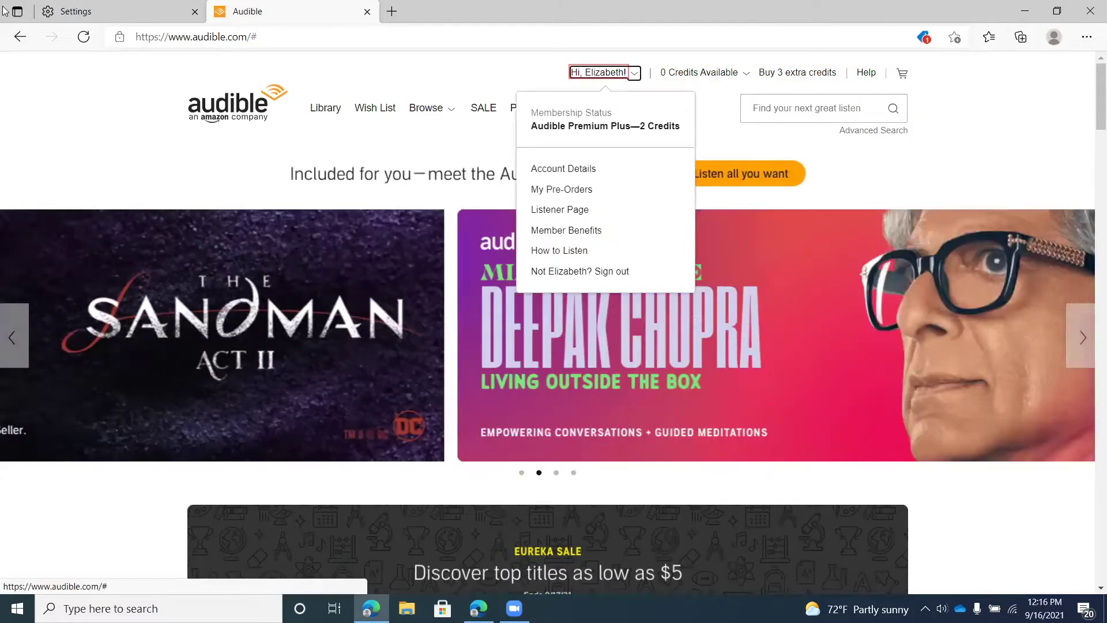
pyautogui.press('ctrl+Insert+f')
pyautogui.press('Return')
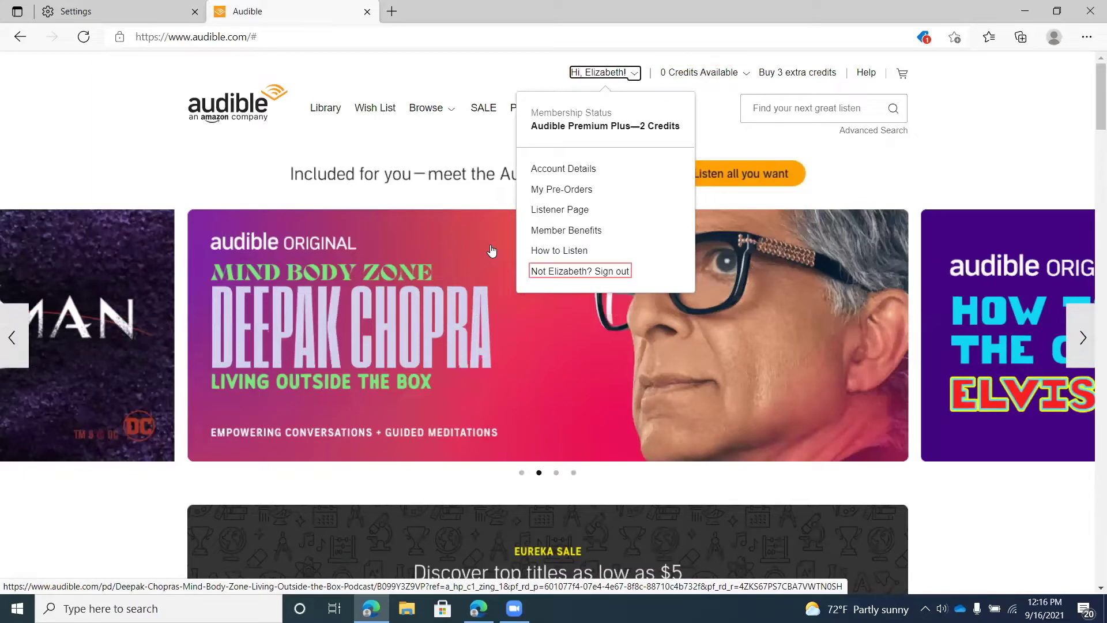
pyautogui.press('Return')
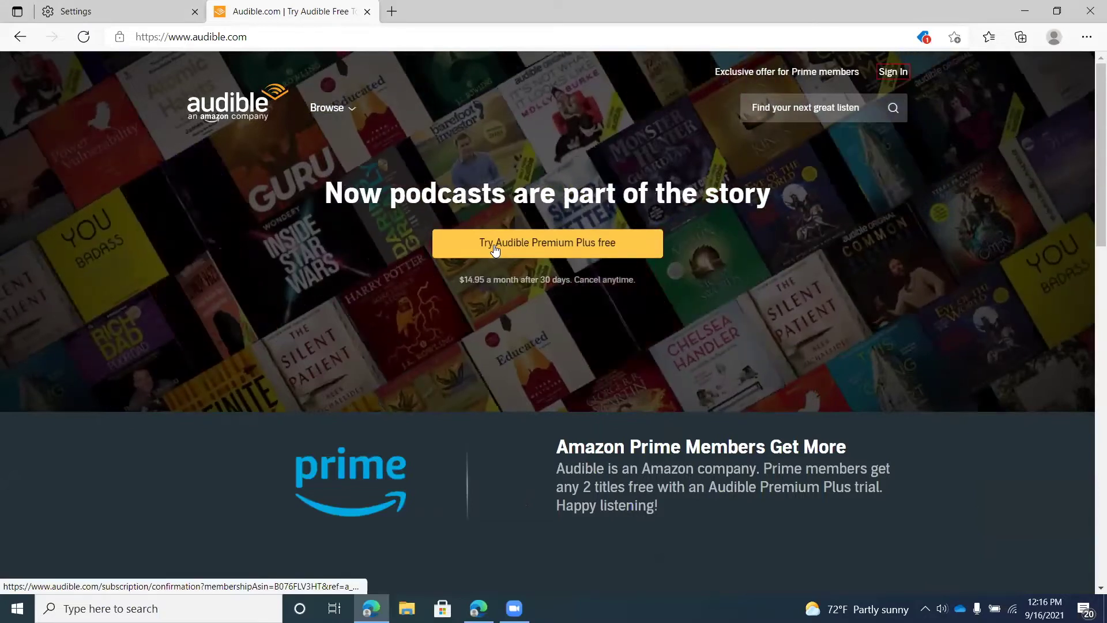
# Sign in on the Amazon form with the account email and password
pyautogui.click(495, 248)
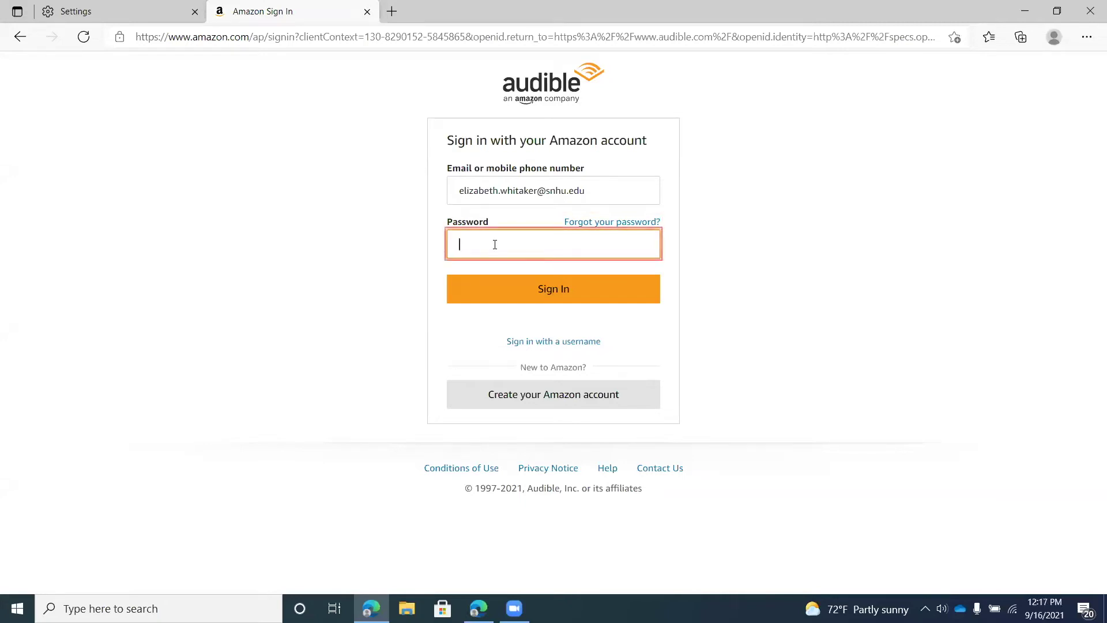
pyautogui.press('Return')
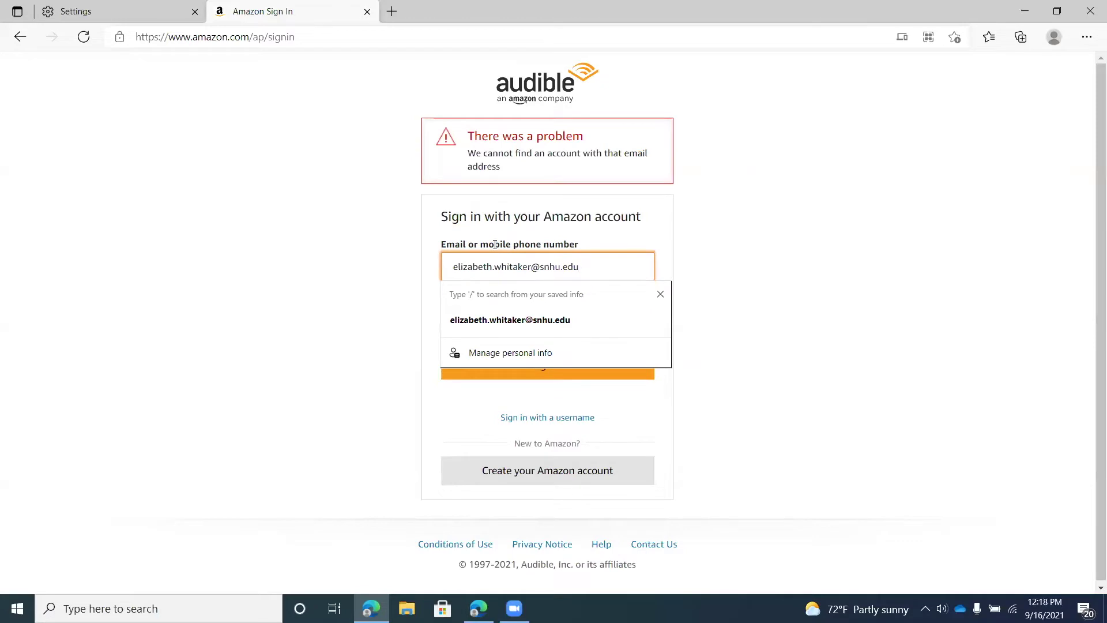
pyautogui.press('Tab')
pyautogui.write('*****')
pyautogui.press('Return')
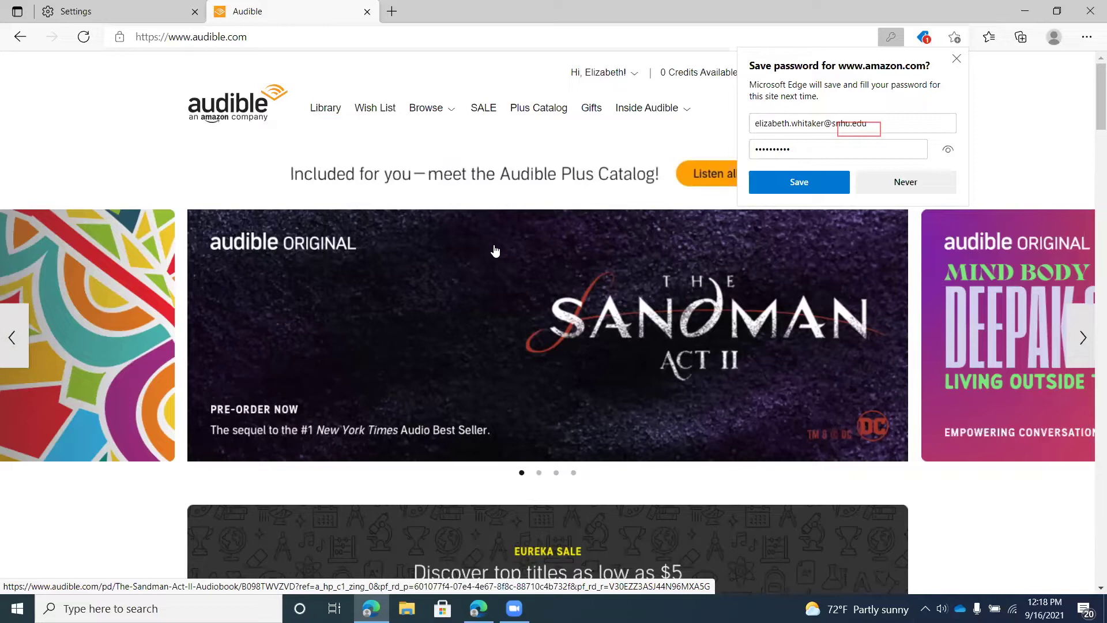
# Accept Edge's Save password prompt for the amazon.com login
pyautogui.press('Tab')
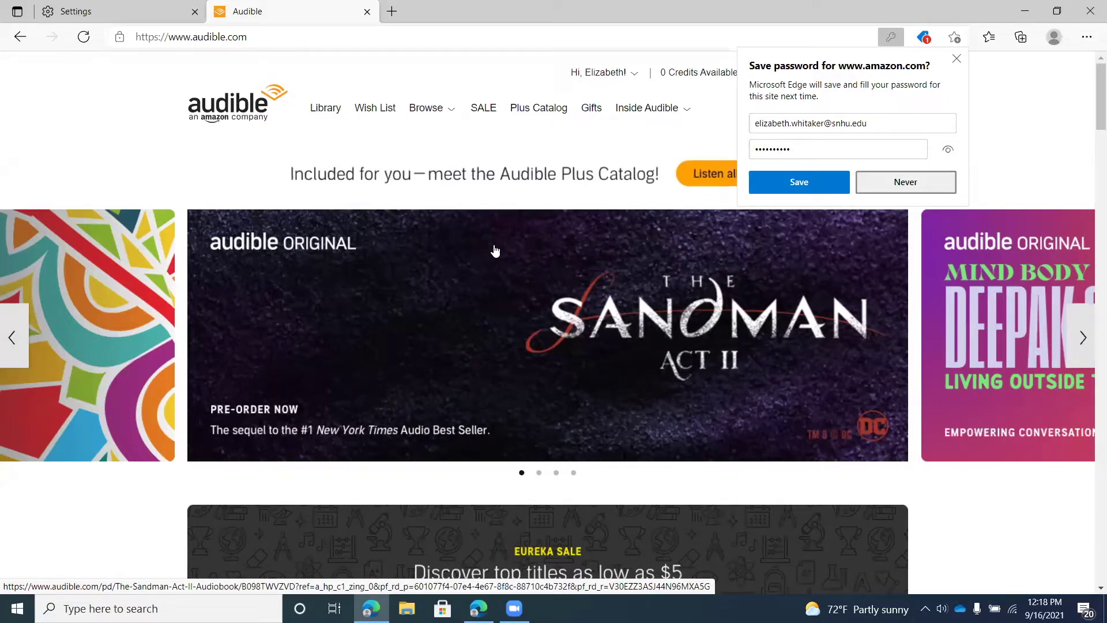
pyautogui.hotkey('shift', 'Tab')
pyautogui.press('Tab')
pyautogui.press('Tab')
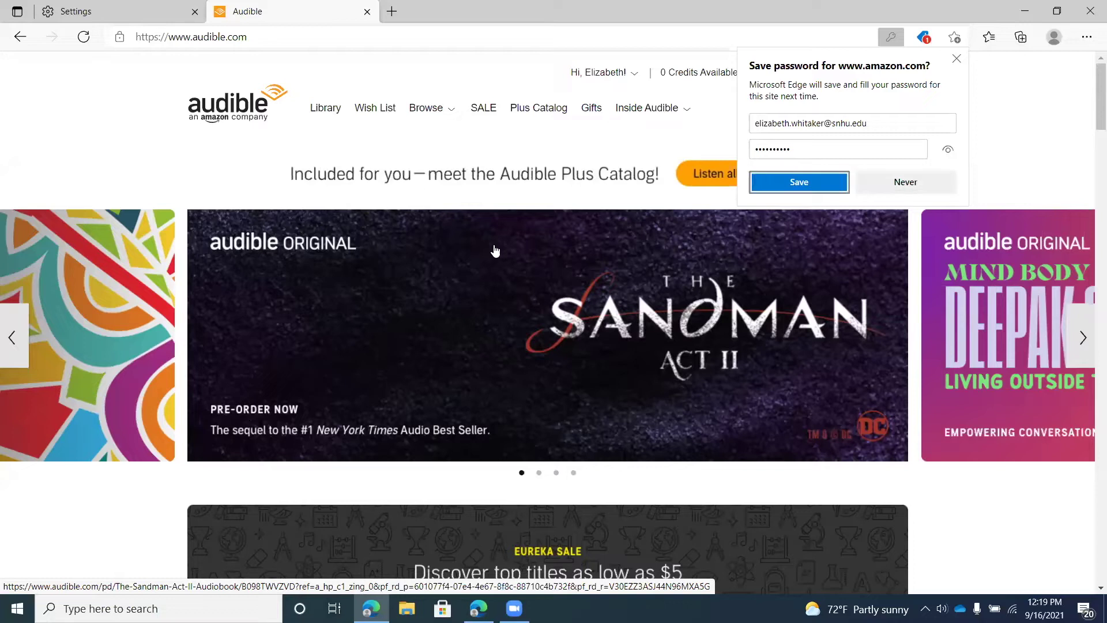
pyautogui.press('Return')
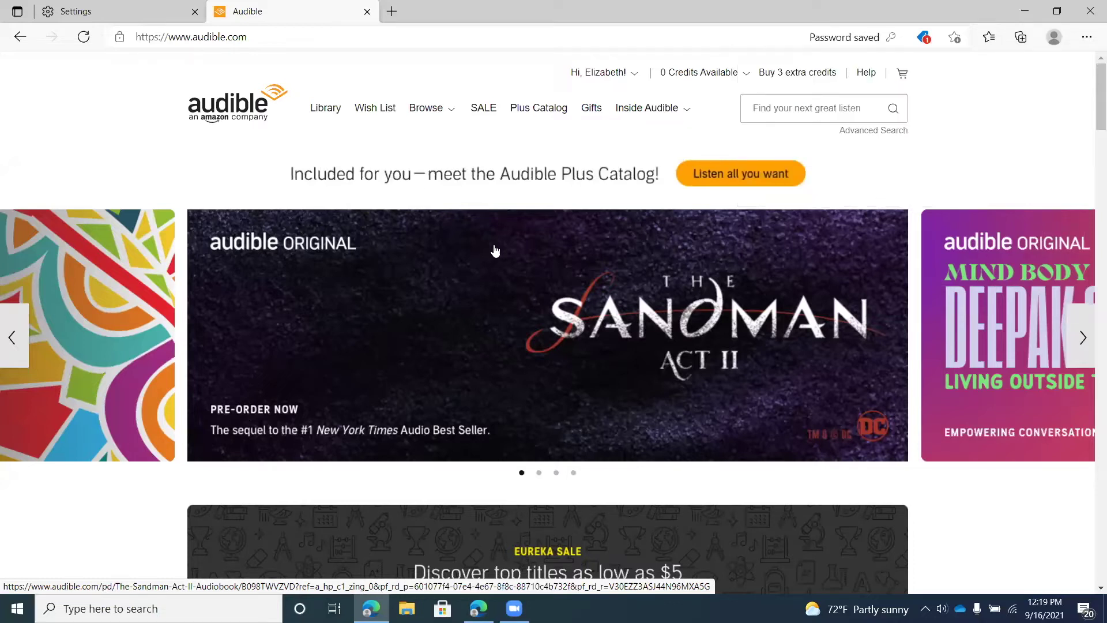
# Close the Audible tab and use JAWS Find on 'password' to reach the Passwords entry
pyautogui.hotkey('ctrl', 'w')
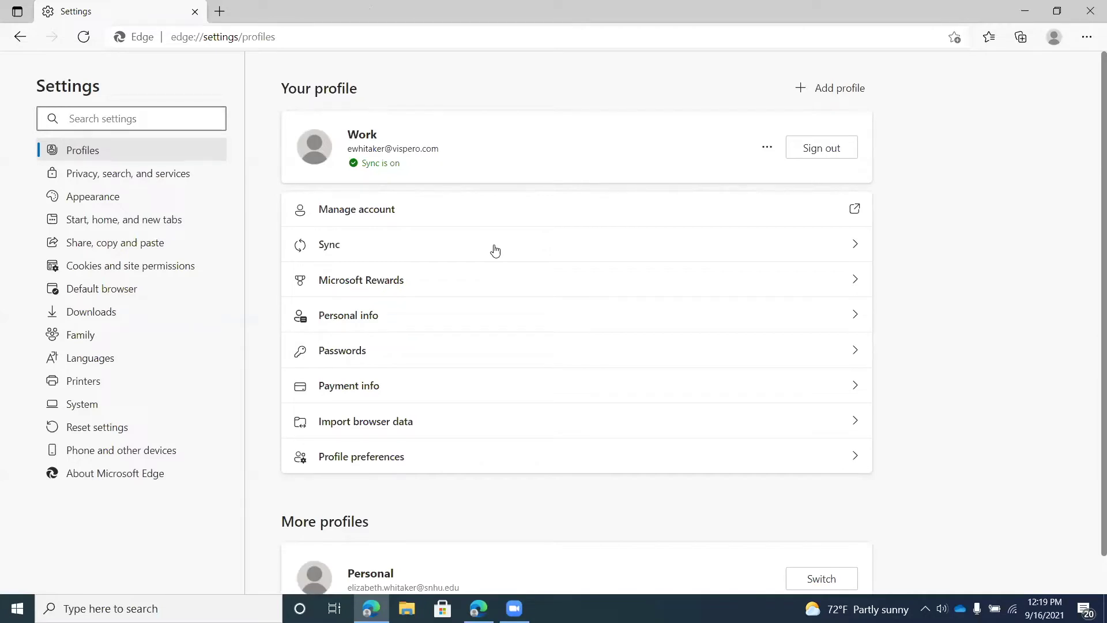
pyautogui.press('Tab')
pyautogui.hotkey('shift', 'Tab')
pyautogui.press('ctrl+Insert+f')
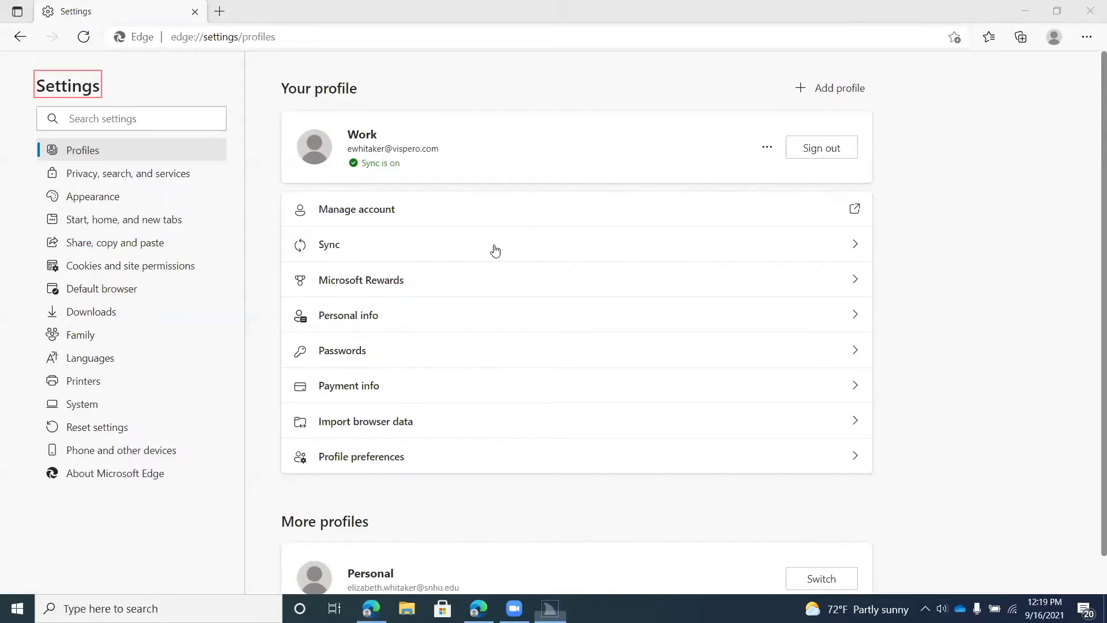
pyautogui.write('password')
pyautogui.press('Return')
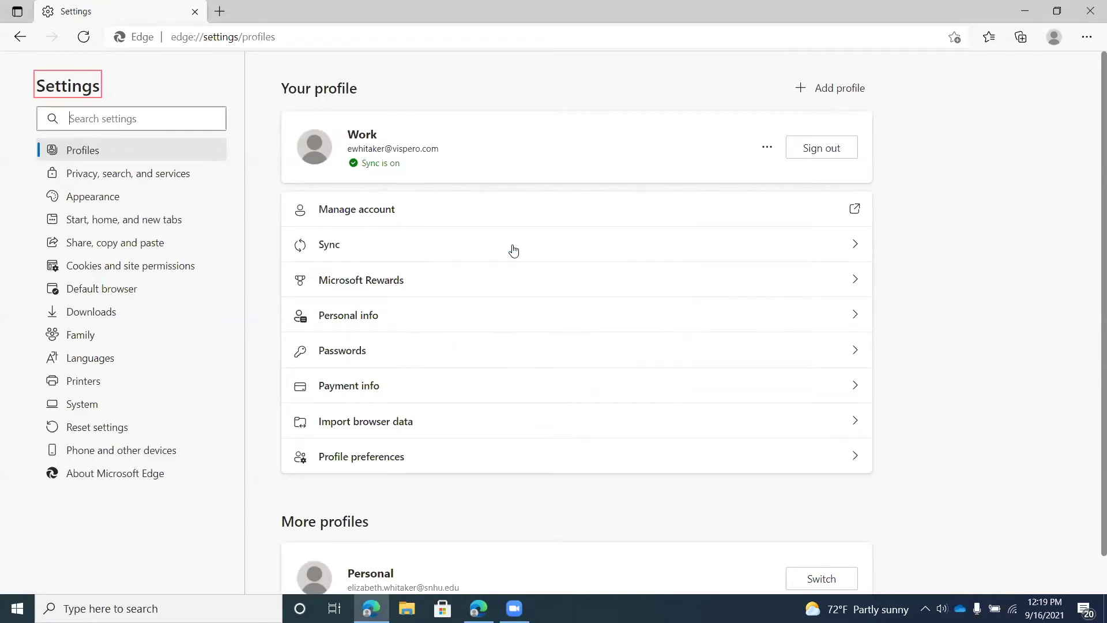
pyautogui.press('Tab')
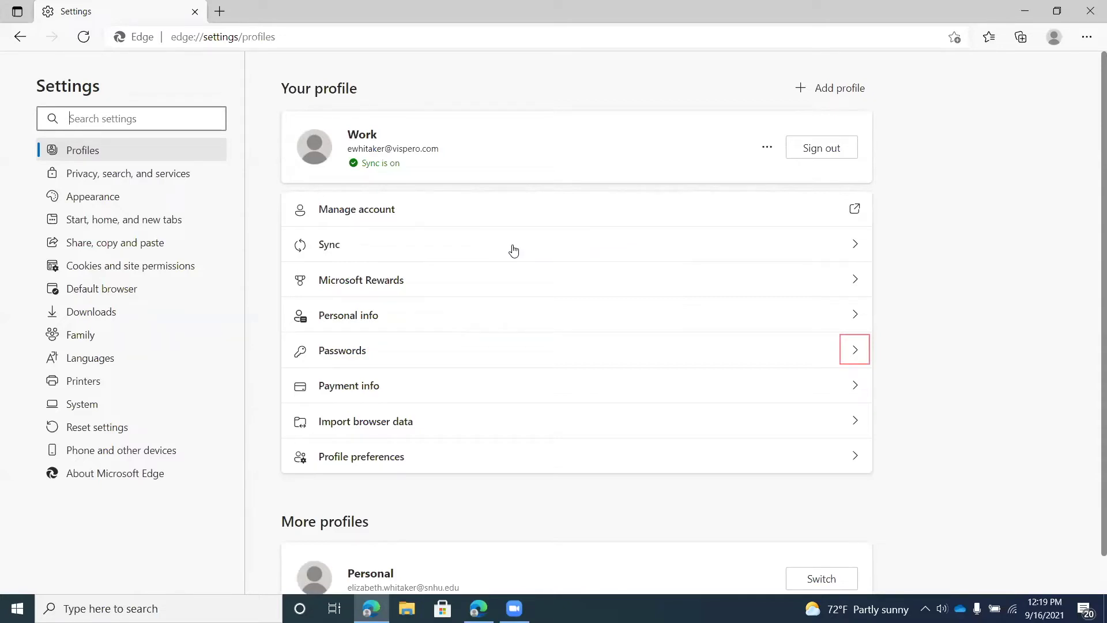
pyautogui.press('Return')
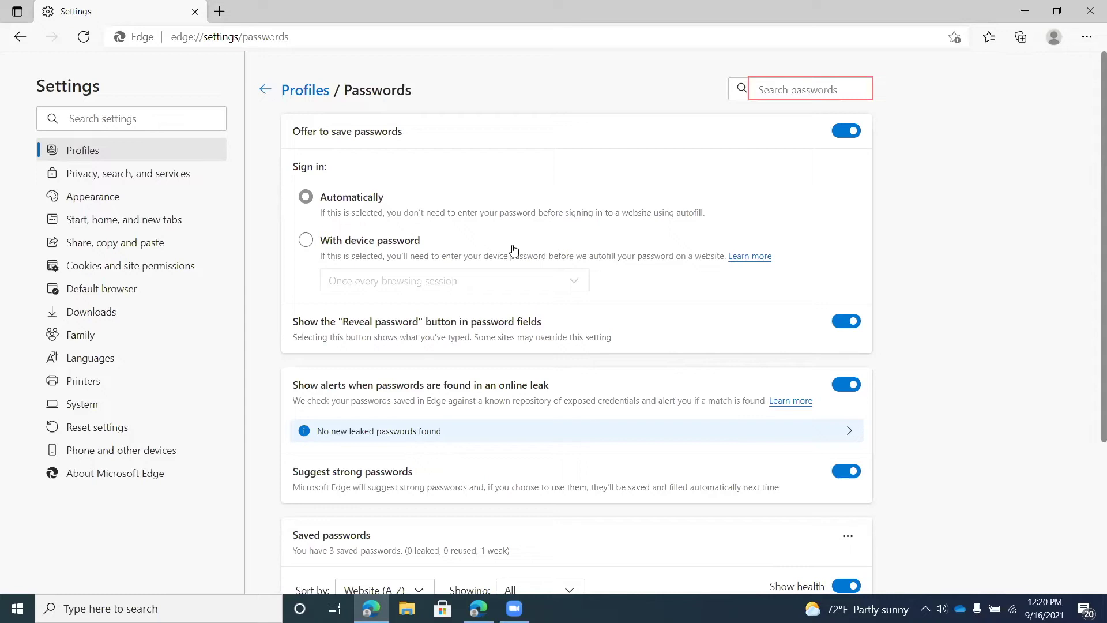
pyautogui.press('Tab')
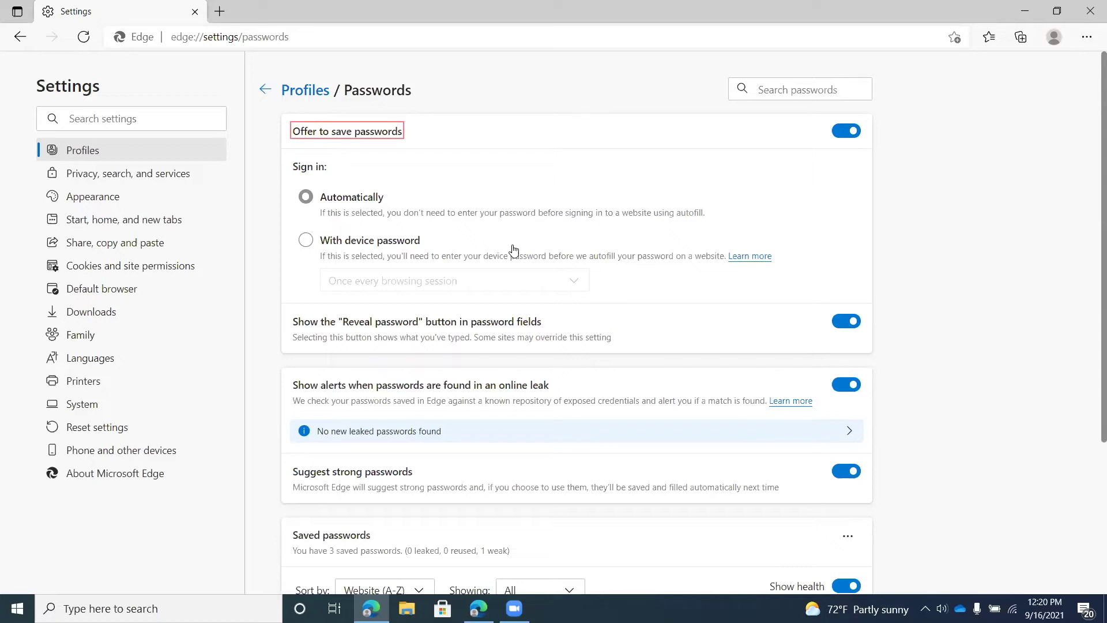
pyautogui.press('Tab')
pyautogui.press('Tab')
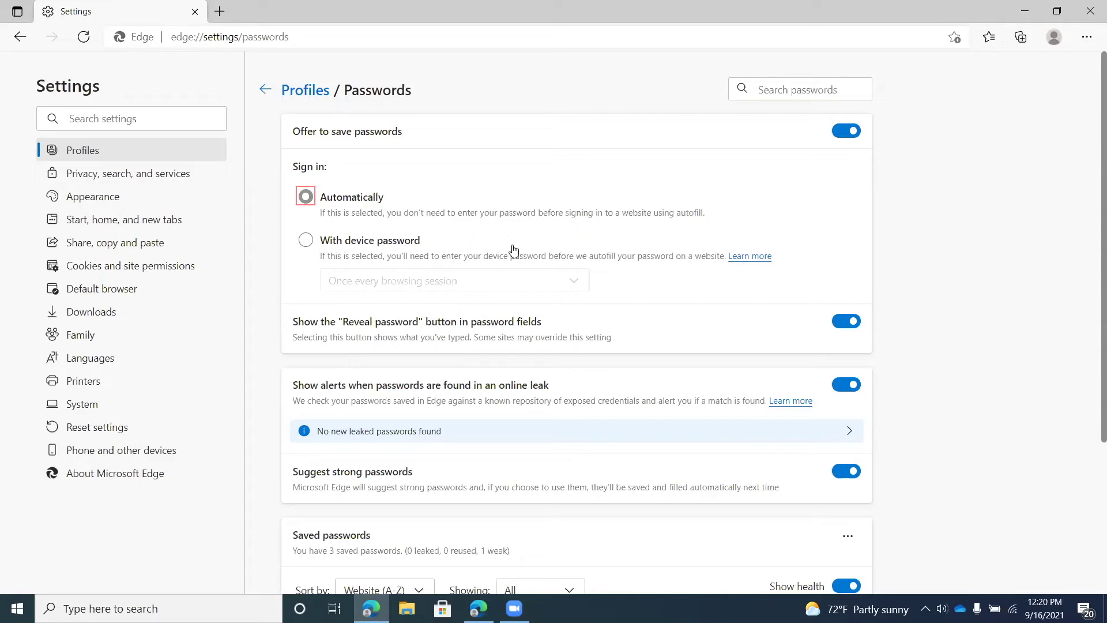
# Move past the sign-in, Reveal password and leaked-password alert settings toward Saved passwords
pyautogui.press('Down')
pyautogui.press('Down')
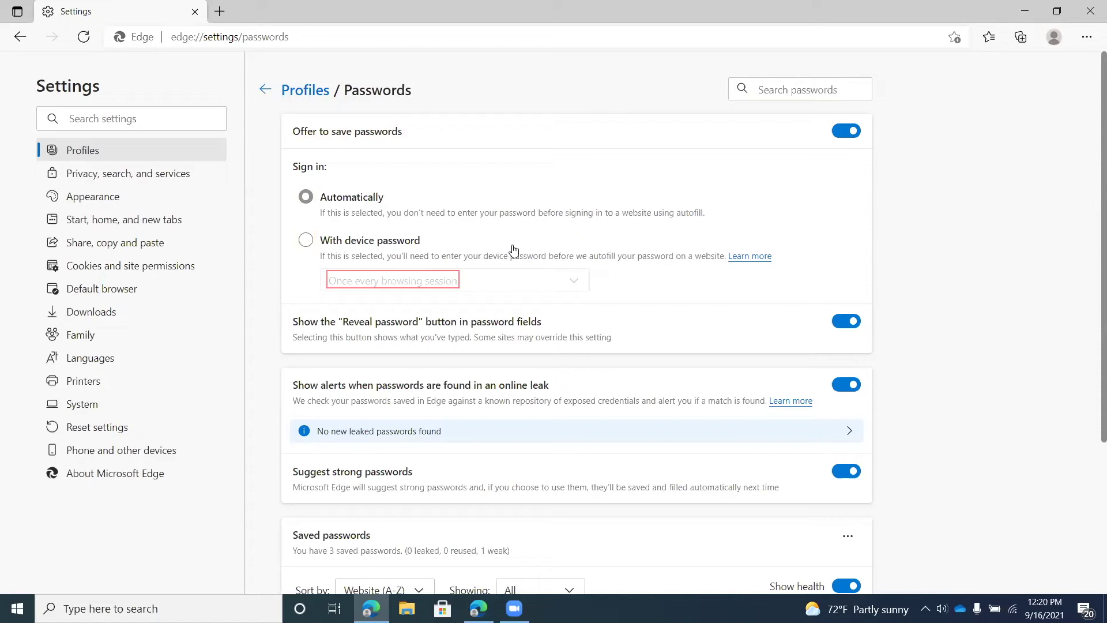
pyautogui.press('Tab')
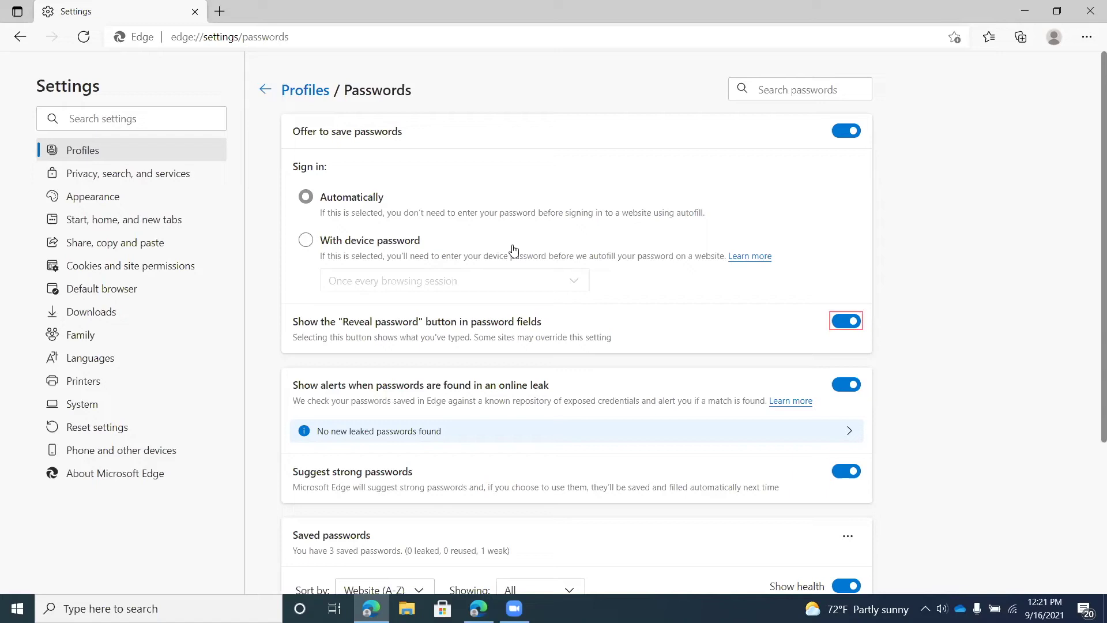
pyautogui.press('Tab')
pyautogui.press('Tab')
# Scroll to Saved passwords and step through the amazon.com entry's username and password
pyautogui.scroll(-3, 513, 250)
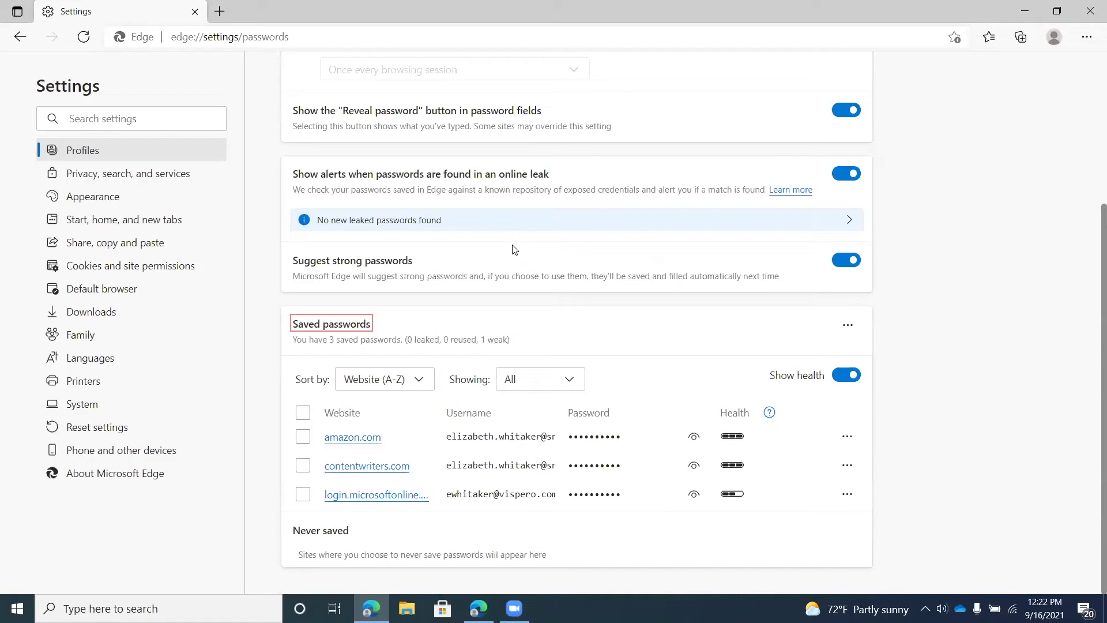
pyautogui.press('Tab')
pyautogui.press('Tab')
pyautogui.press('Tab')
pyautogui.press('Tab')
pyautogui.press('Tab')
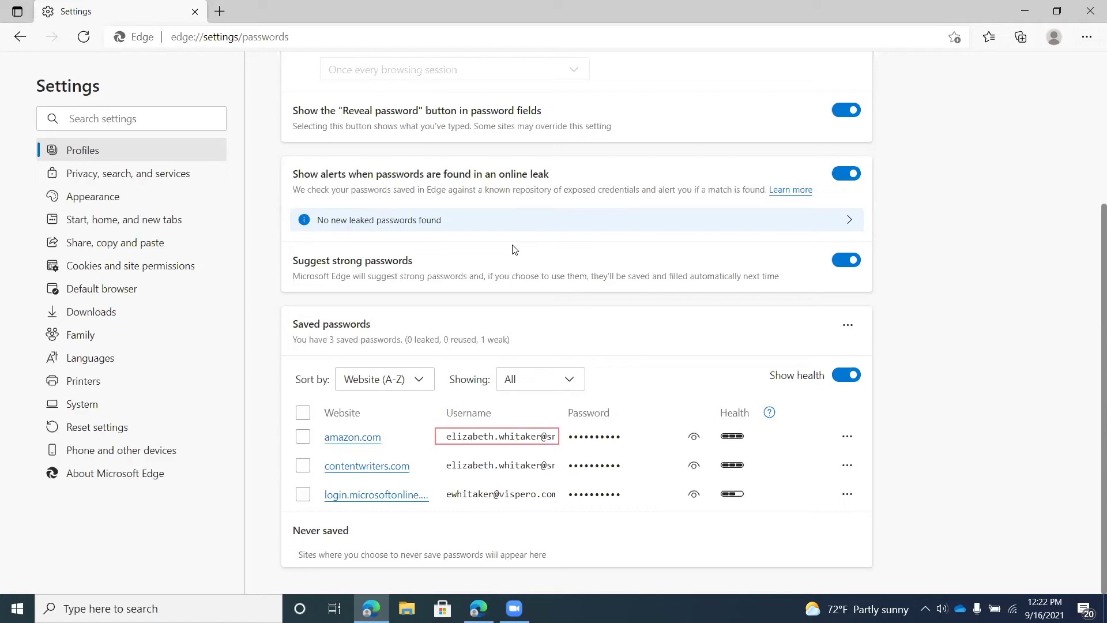
pyautogui.press('Tab')
pyautogui.press('Tab')
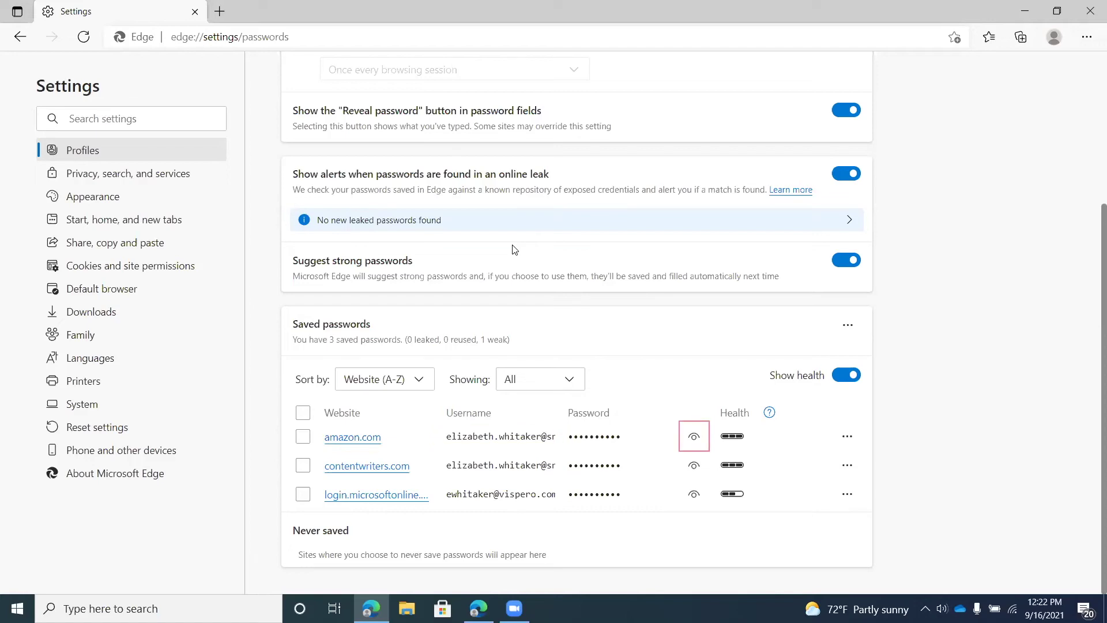
pyautogui.press('Tab')
# Choose Delete in the amazon.com entry's More actions menu, leaving contentwriters.com and login.microsoftonline.com
pyautogui.press('Return')
pyautogui.press('Down')
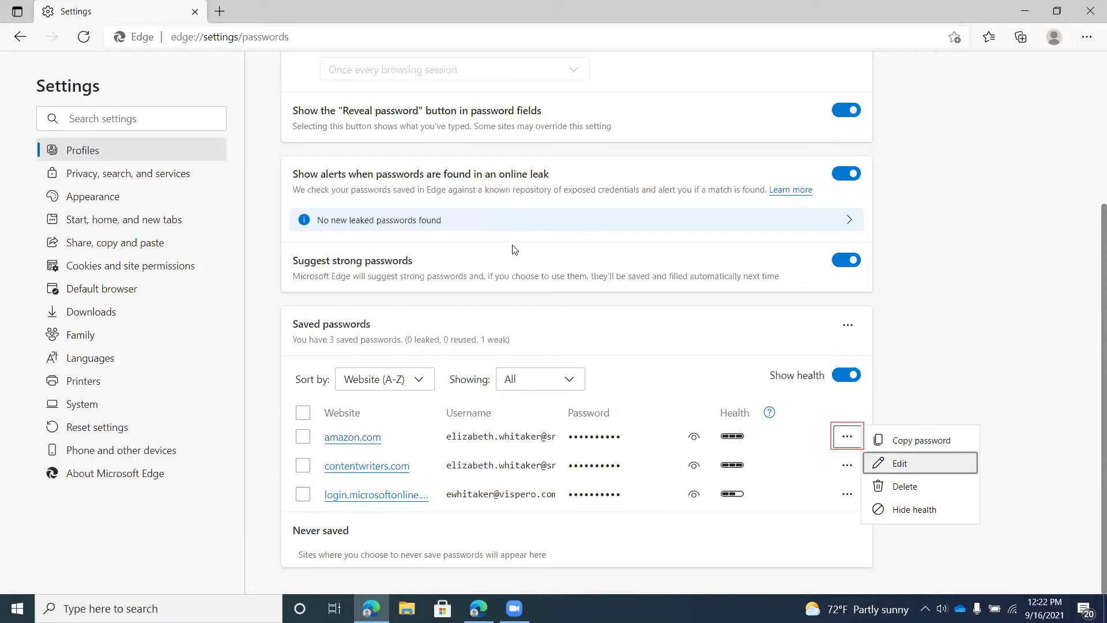
pyautogui.press('Down')
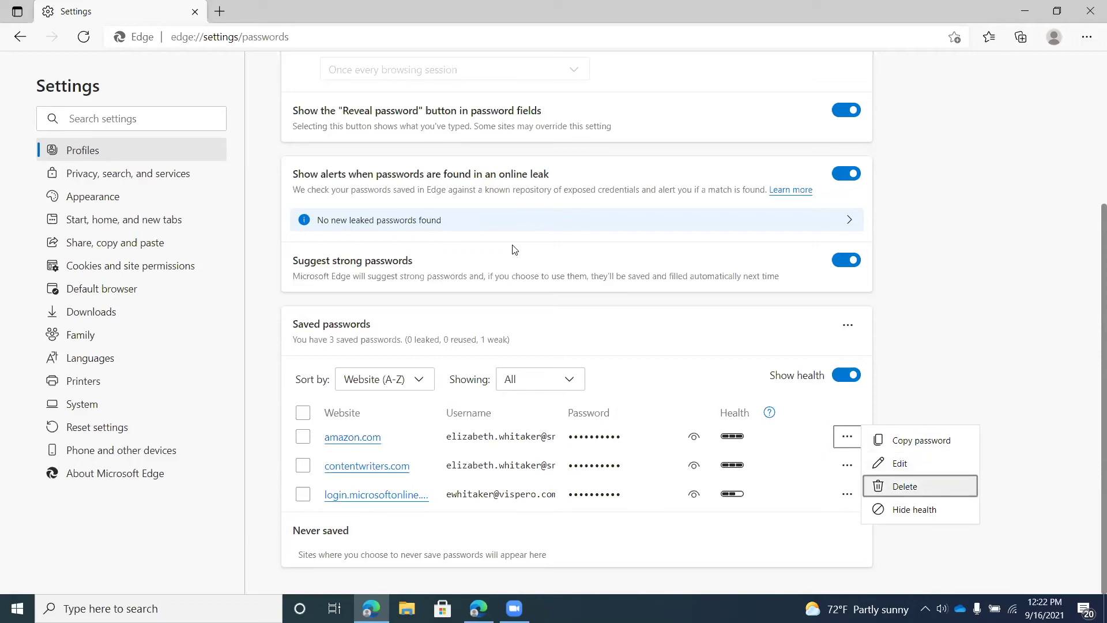
pyautogui.press('Down')
pyautogui.press('Down')
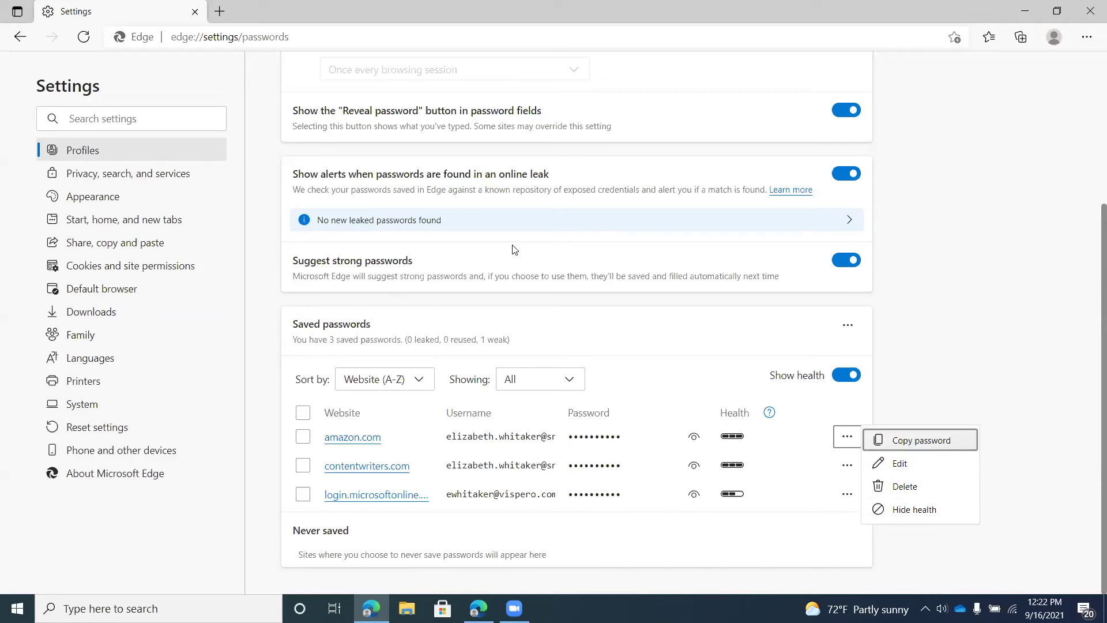
pyautogui.press('Down')
pyautogui.press('Down')
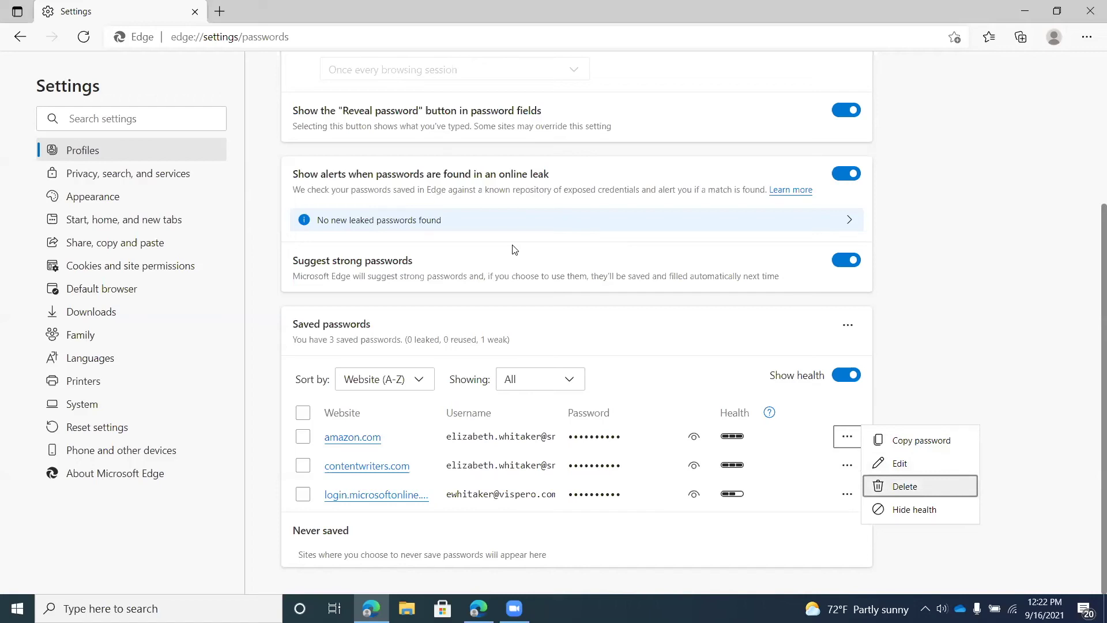
pyautogui.press('Return')
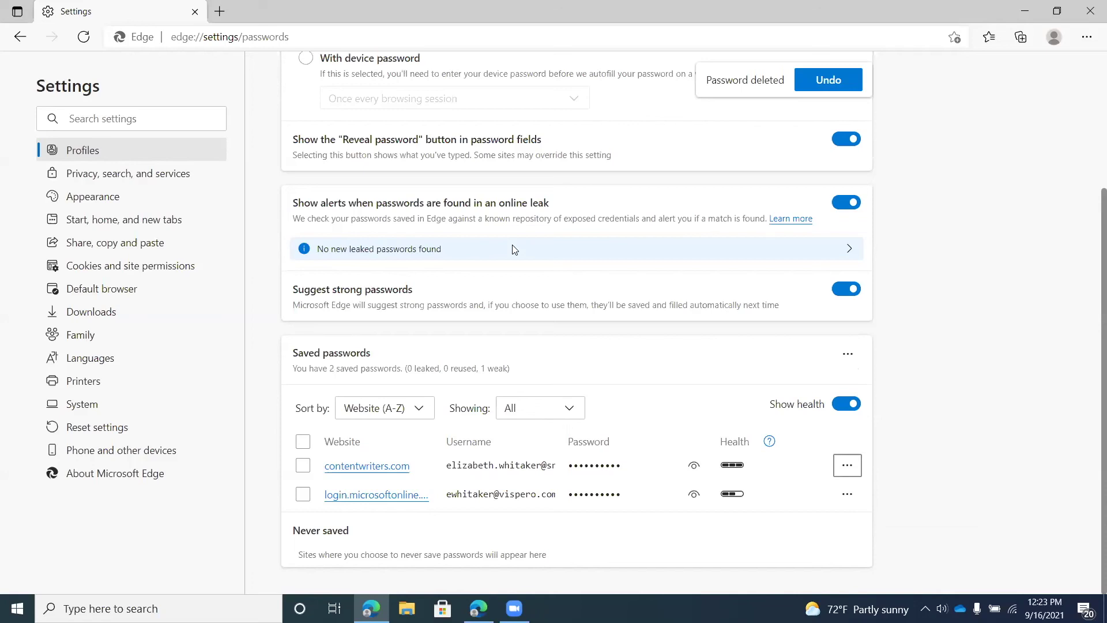
pyautogui.press('Down')
pyautogui.press('Up')
pyautogui.press('Tab')
pyautogui.press('Tab')
pyautogui.press('Tab')
pyautogui.press('Tab')
pyautogui.hotkey('shift', 'h')
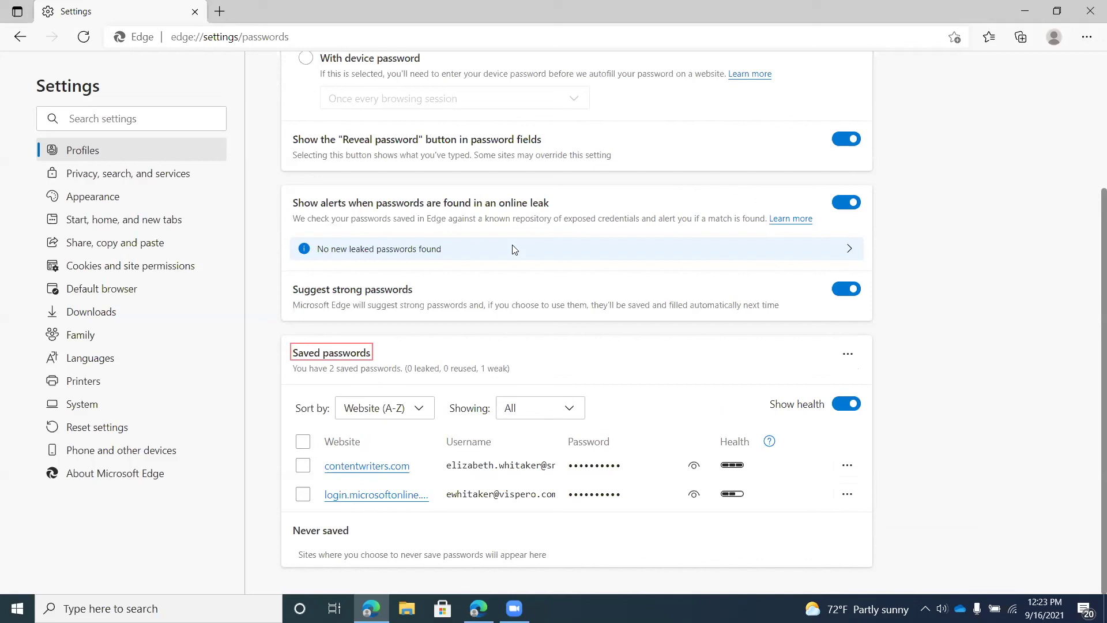
pyautogui.press('h')
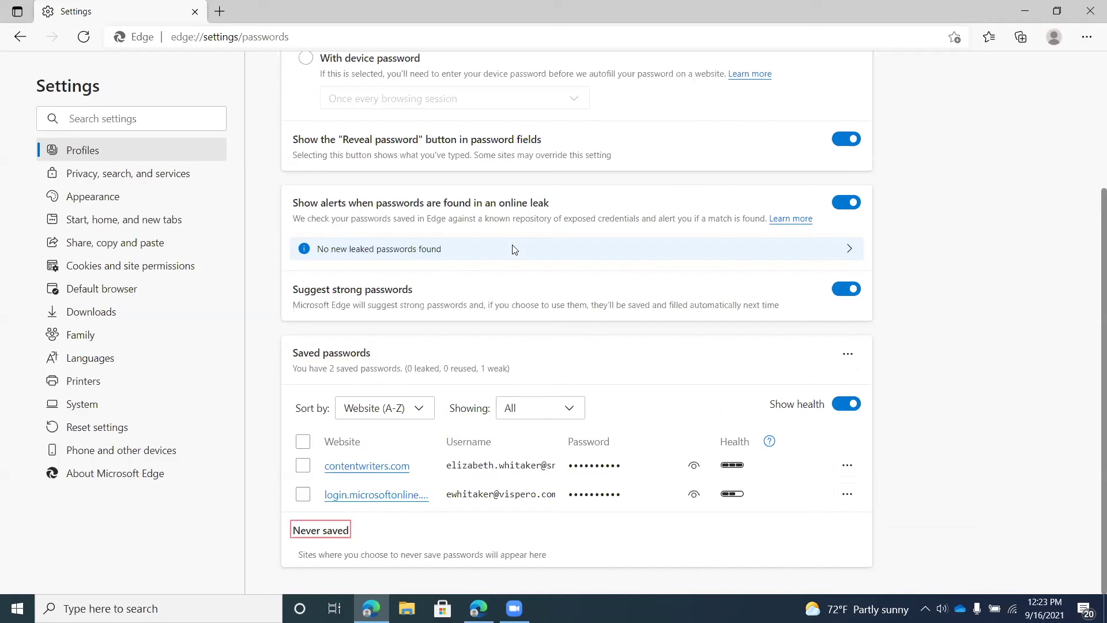